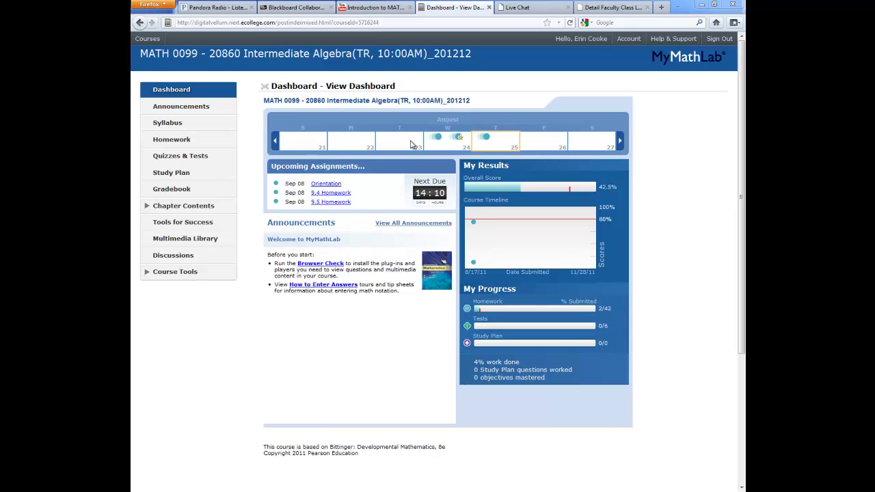
Step: Review the dashboard's August calendar submissions, the overall score, the course timeline and the homework progress
{"action": "mouse_move", "coordinate": [438, 142]}
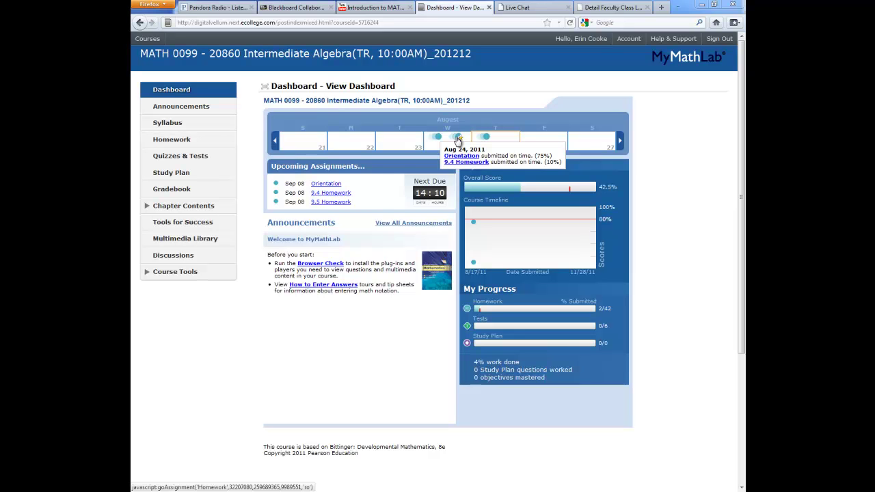
{"action": "mouse_move", "coordinate": [488, 142]}
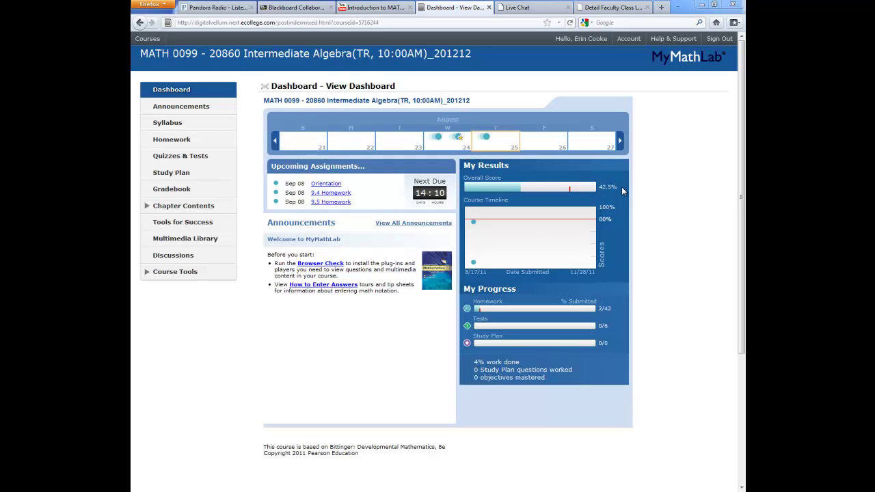
{"action": "mouse_move", "coordinate": [476, 263]}
{"action": "mouse_move", "coordinate": [529, 314]}
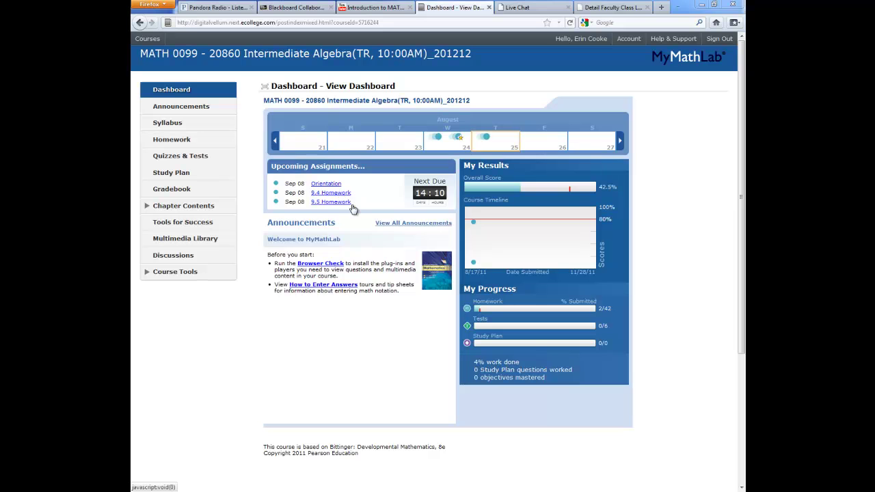
Step: View all course announcements, including the Announcements page, and return to the dashboard
{"action": "left_click", "coordinate": [408, 224]}
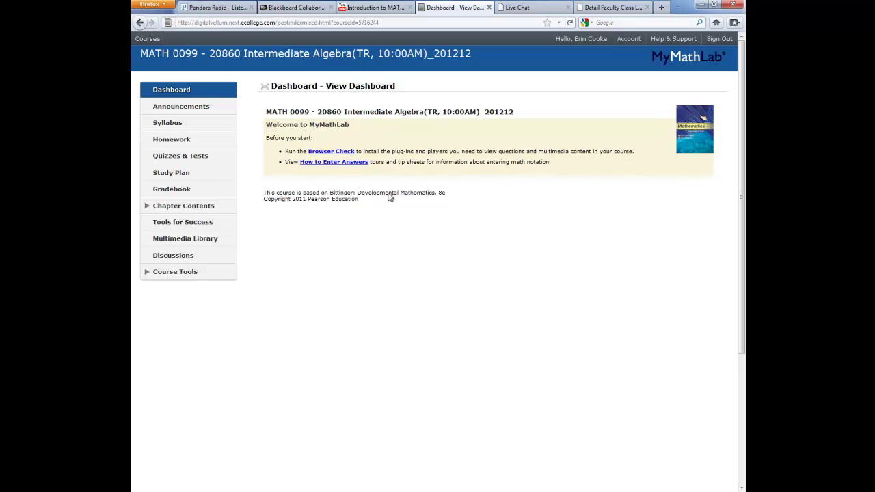
{"action": "left_click", "coordinate": [171, 111]}
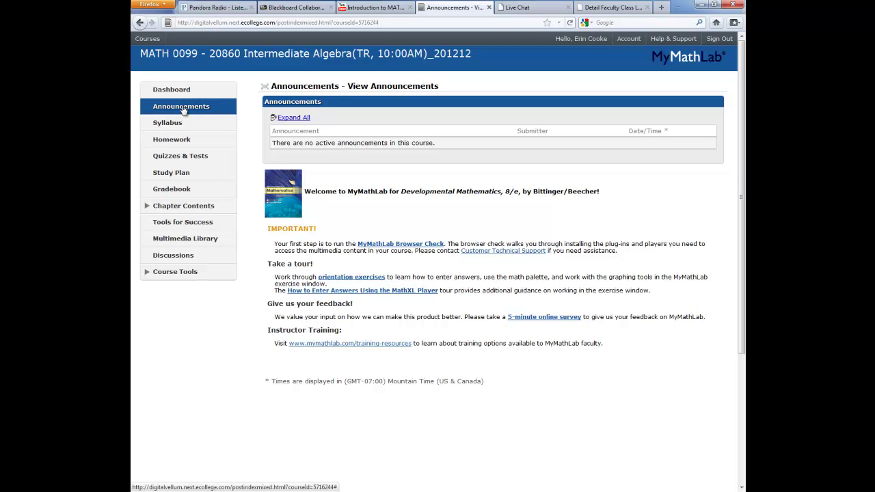
{"action": "left_click", "coordinate": [174, 89]}
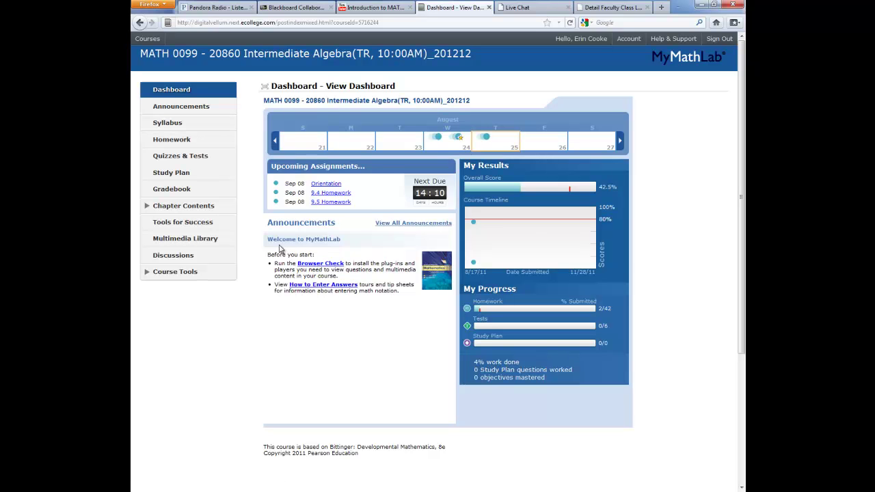
Step: Open the course syllabus and read through its competencies, topical outline and textbook requirements
{"action": "left_click", "coordinate": [172, 125]}
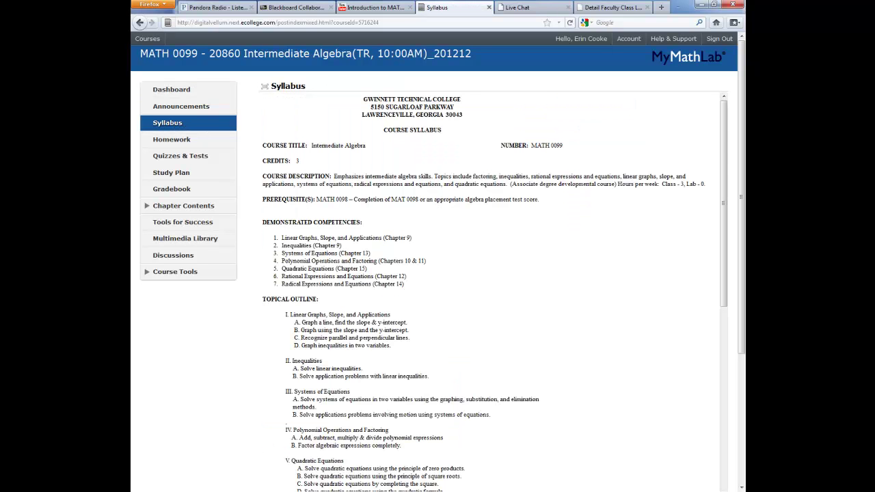
{"action": "left_click_drag", "start_coordinate": [743, 140], "coordinate": [744, 273]}
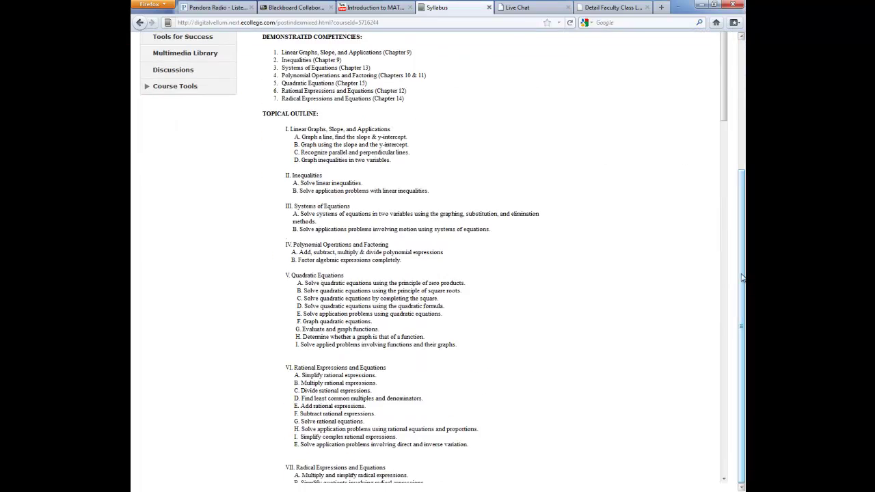
{"action": "mouse_move", "coordinate": [725, 56]}
{"action": "left_mouse_down"}
{"action": "mouse_move", "coordinate": [724, 218]}
{"action": "mouse_move", "coordinate": [725, 54]}
{"action": "left_mouse_up"}
{"action": "left_click_drag", "start_coordinate": [742, 171], "coordinate": [740, 23]}
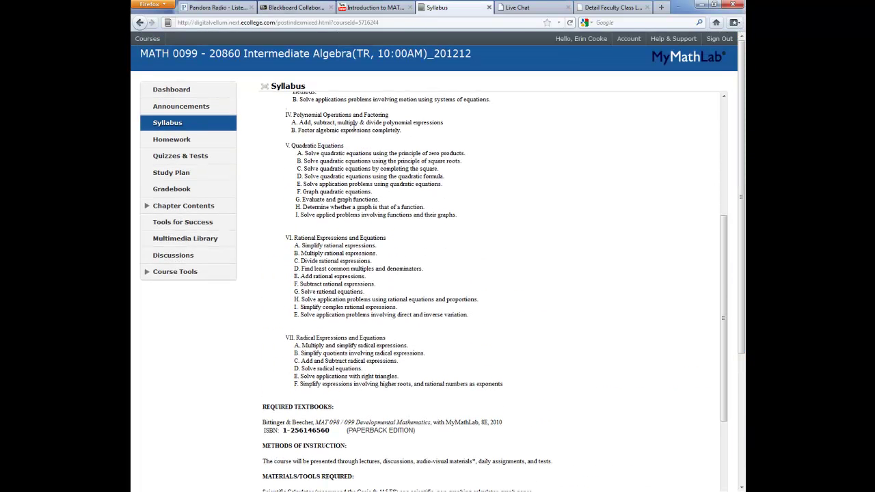
Step: Open the homework list and review all assignments with their due dates
{"action": "left_click", "coordinate": [171, 141]}
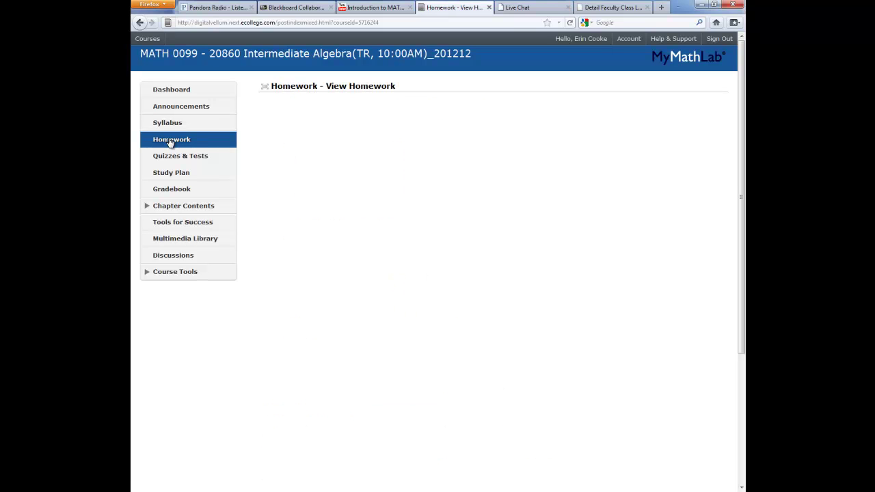
{"action": "scroll", "coordinate": [410, 345], "scroll_direction": "down", "scroll_amount": 3}
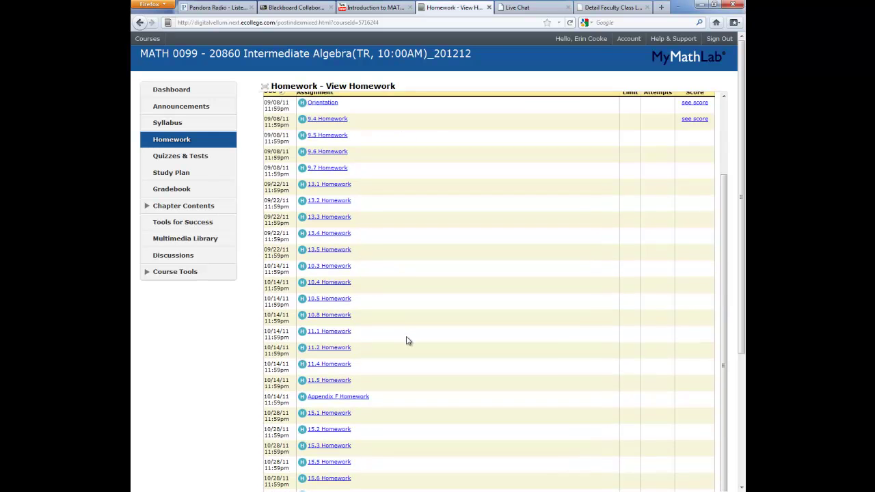
{"action": "scroll", "coordinate": [408, 340], "scroll_direction": "down", "scroll_amount": 3}
{"action": "scroll", "coordinate": [406, 340], "scroll_direction": "up", "scroll_amount": 5}
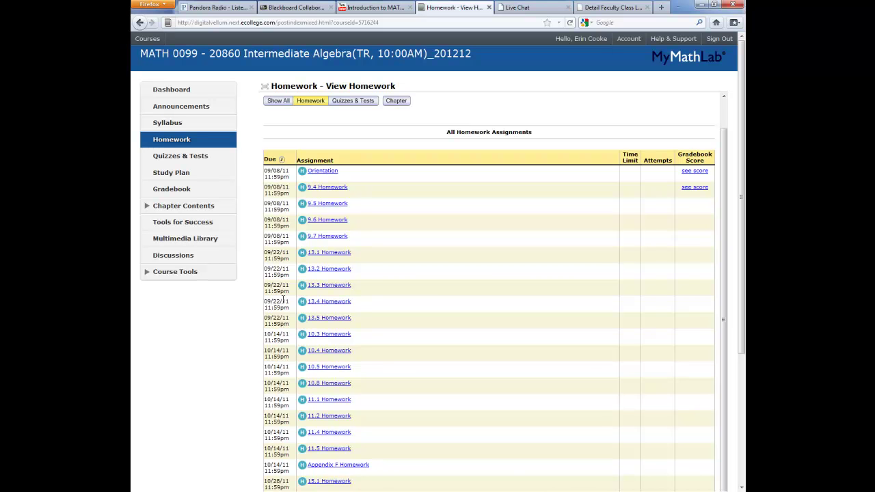
{"action": "scroll", "coordinate": [279, 254], "scroll_direction": "down", "scroll_amount": 5}
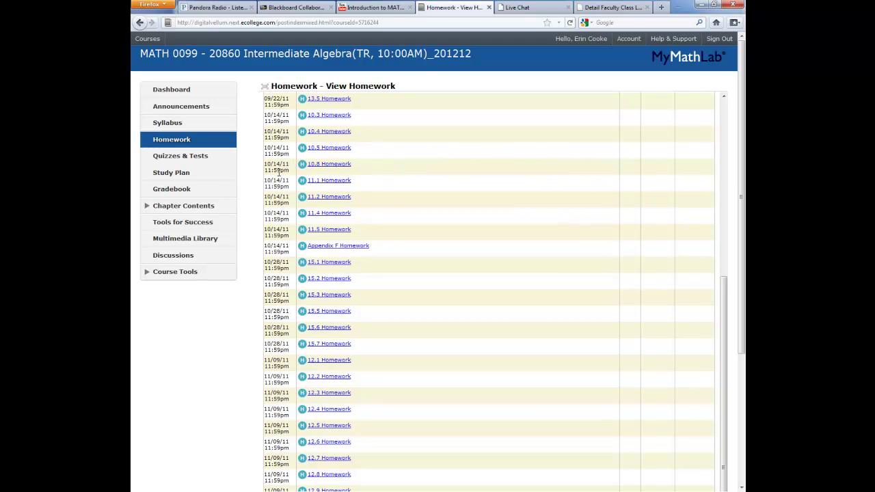
{"action": "scroll", "coordinate": [279, 195], "scroll_direction": "up", "scroll_amount": 5}
{"action": "scroll", "coordinate": [278, 194], "scroll_direction": "up", "scroll_amount": 3}
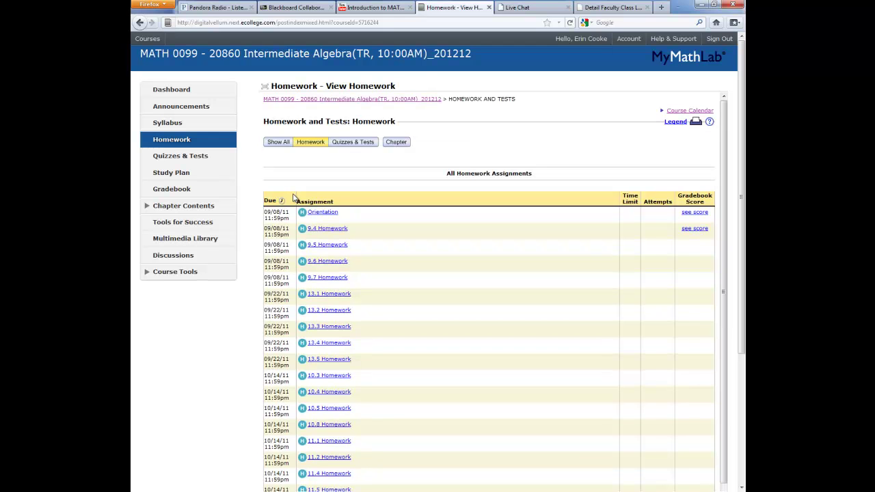
Step: Open question 4 of the 9.5 Homework, advance through most parts of its worked example, and close the example
{"action": "left_click", "coordinate": [335, 246]}
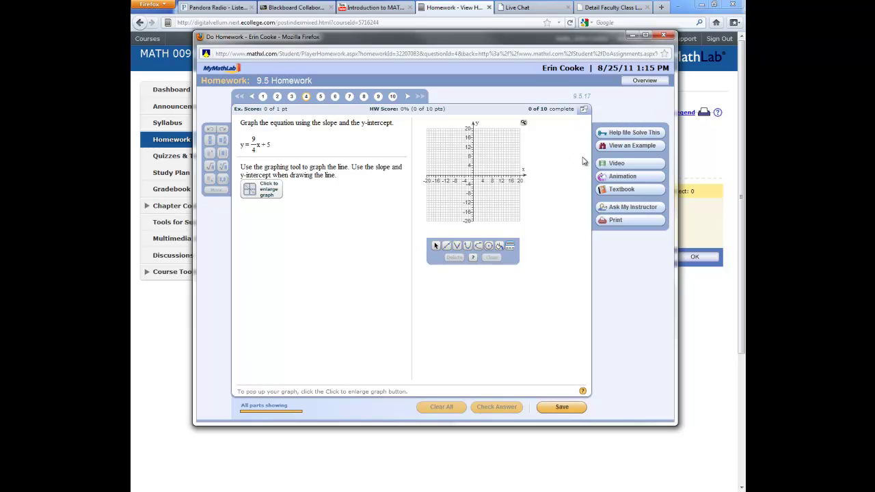
{"action": "left_click", "coordinate": [626, 148]}
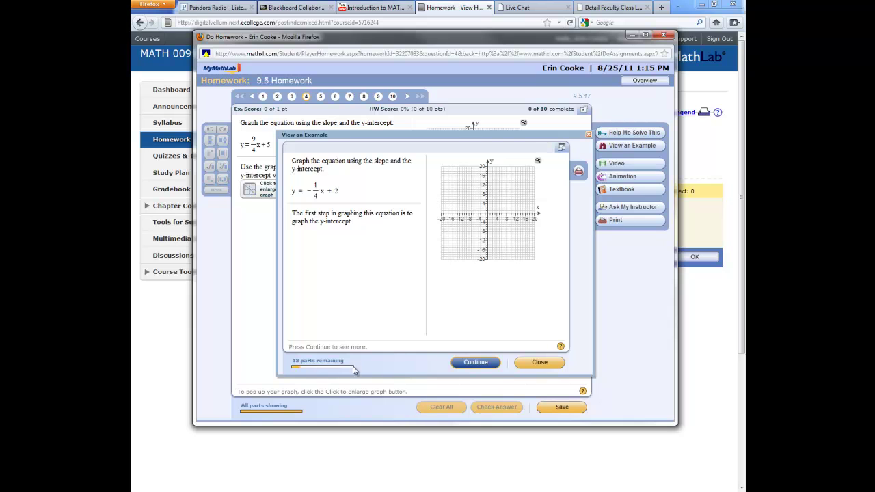
{"action": "left_click", "coordinate": [482, 364]}
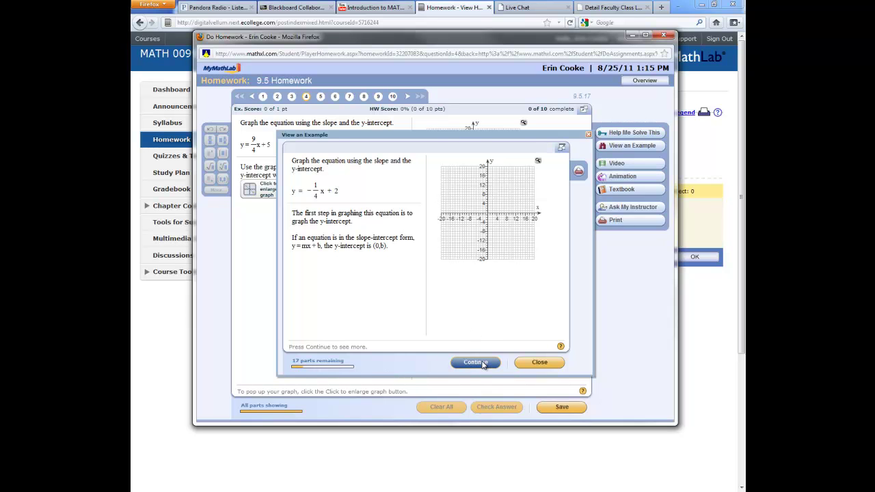
{"action": "left_click", "coordinate": [482, 363]}
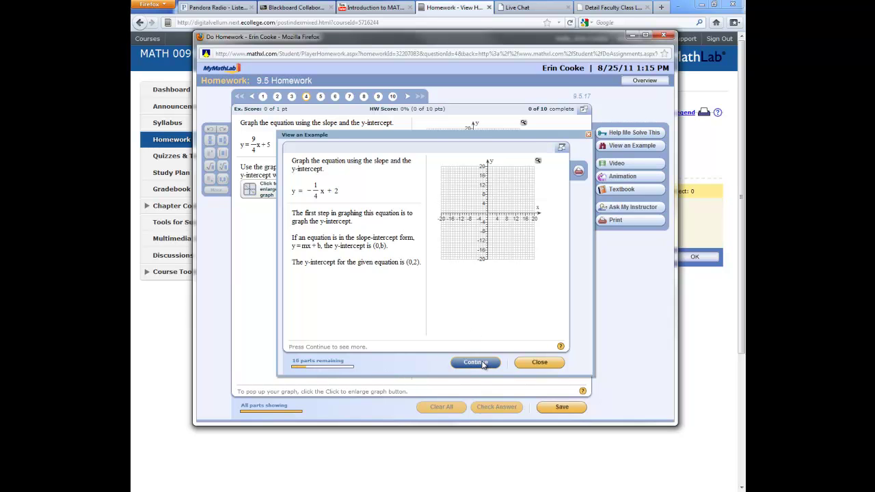
{"action": "left_click", "coordinate": [482, 364]}
{"action": "left_click", "coordinate": [482, 364]}
{"action": "left_click", "coordinate": [483, 363]}
{"action": "left_click", "coordinate": [483, 364]}
{"action": "left_click", "coordinate": [482, 363]}
{"action": "left_click", "coordinate": [482, 363]}
{"action": "left_click", "coordinate": [482, 364]}
{"action": "left_click", "coordinate": [483, 363]}
{"action": "left_click", "coordinate": [482, 363]}
{"action": "left_click", "coordinate": [482, 363]}
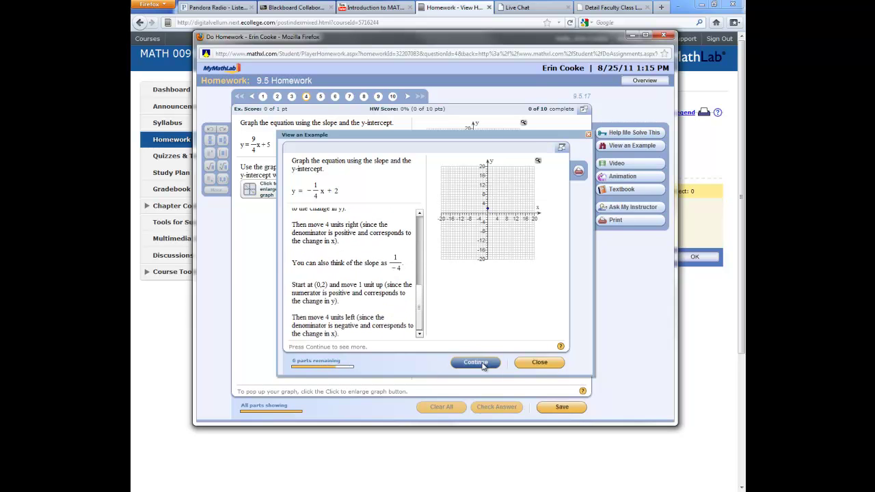
{"action": "left_click", "coordinate": [483, 363]}
{"action": "left_click", "coordinate": [538, 362]}
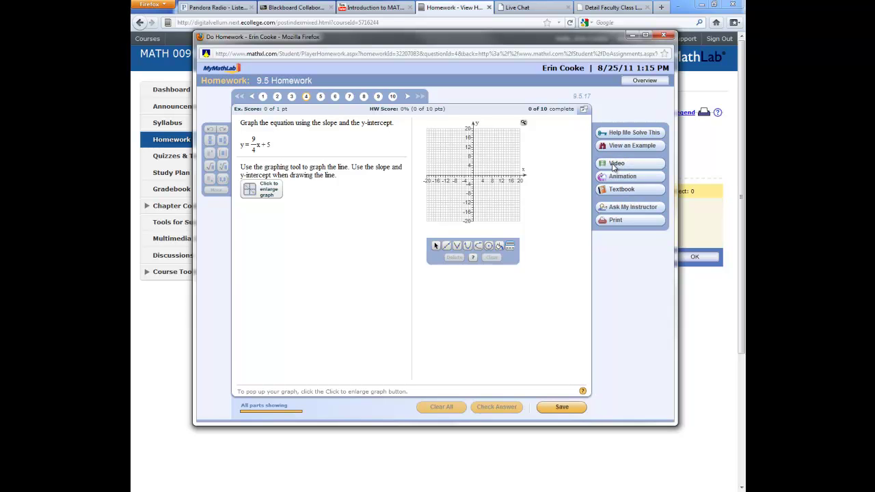
Step: Play the question's help video, pause it after a few seconds and close the player
{"action": "left_click", "coordinate": [613, 167]}
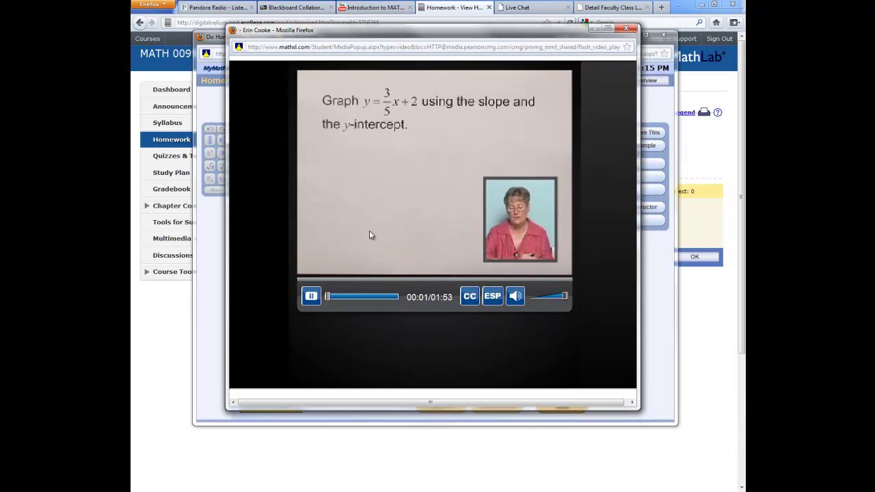
{"action": "left_click", "coordinate": [311, 297]}
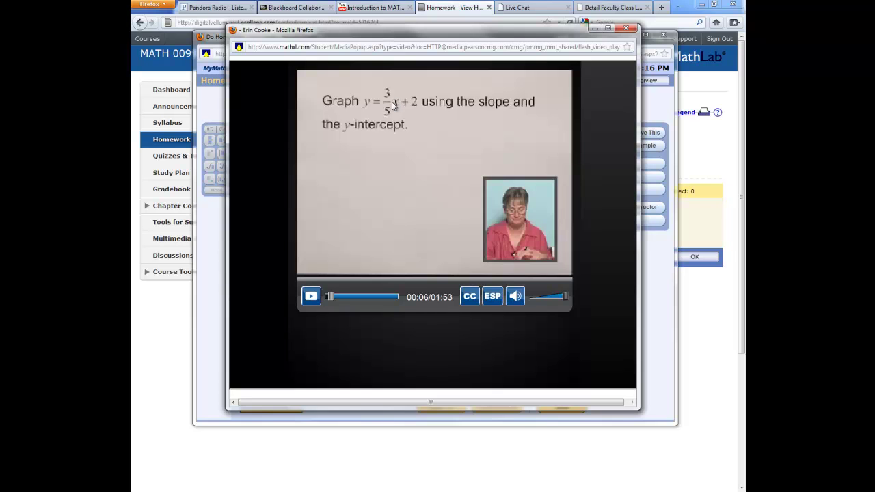
{"action": "left_click", "coordinate": [625, 30]}
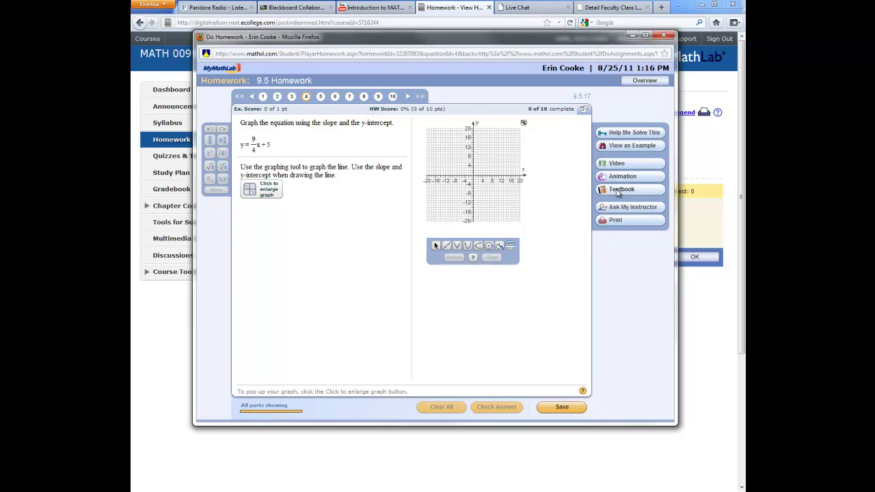
Step: Open the question's textbook section, look through pages 703 to 705, and close the book window
{"action": "left_click", "coordinate": [619, 190]}
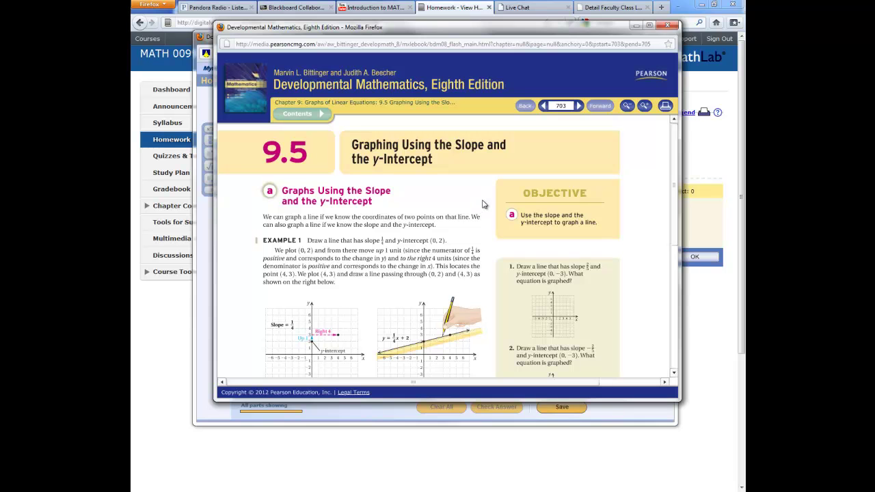
{"action": "mouse_move", "coordinate": [676, 142]}
{"action": "left_mouse_down"}
{"action": "mouse_move", "coordinate": [679, 332]}
{"action": "mouse_move", "coordinate": [678, 140]}
{"action": "left_mouse_up"}
{"action": "left_click", "coordinate": [578, 106]}
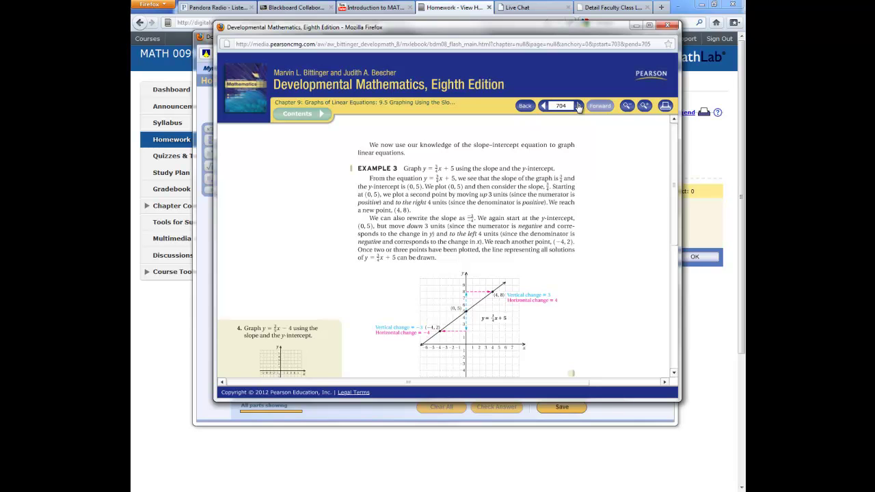
{"action": "left_click", "coordinate": [578, 106]}
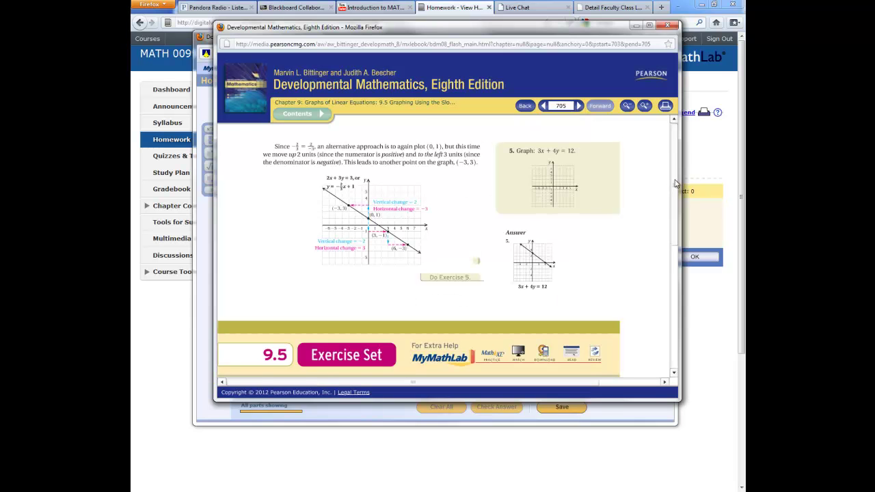
{"action": "scroll", "coordinate": [678, 183], "scroll_direction": "down", "scroll_amount": 3}
{"action": "scroll", "coordinate": [687, 285], "scroll_direction": "down", "scroll_amount": 2}
{"action": "scroll", "coordinate": [688, 358], "scroll_direction": "up", "scroll_amount": 5}
{"action": "left_click", "coordinate": [670, 26]}
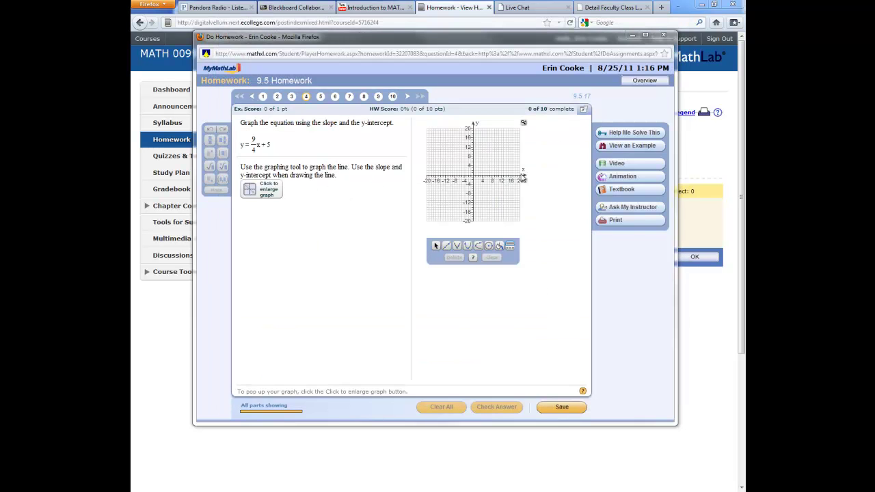
Step: View the question's Point-Slope Form animation and close it
{"action": "left_click", "coordinate": [623, 176]}
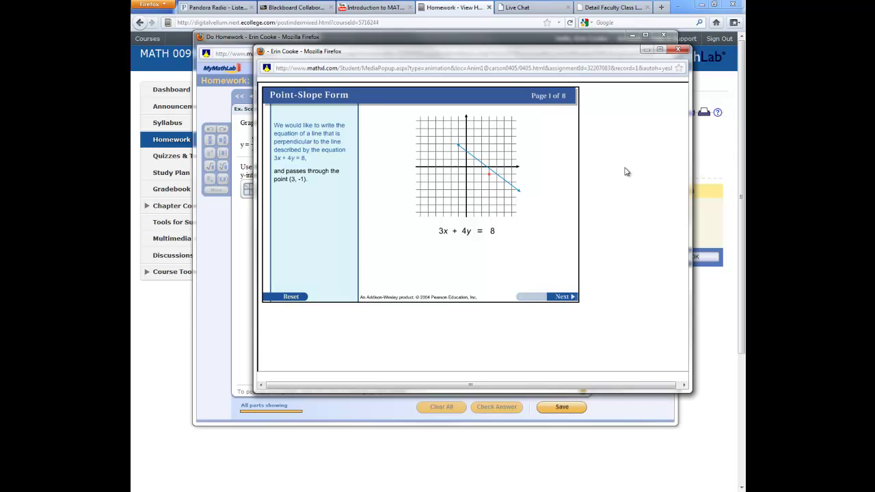
{"action": "left_click", "coordinate": [678, 51]}
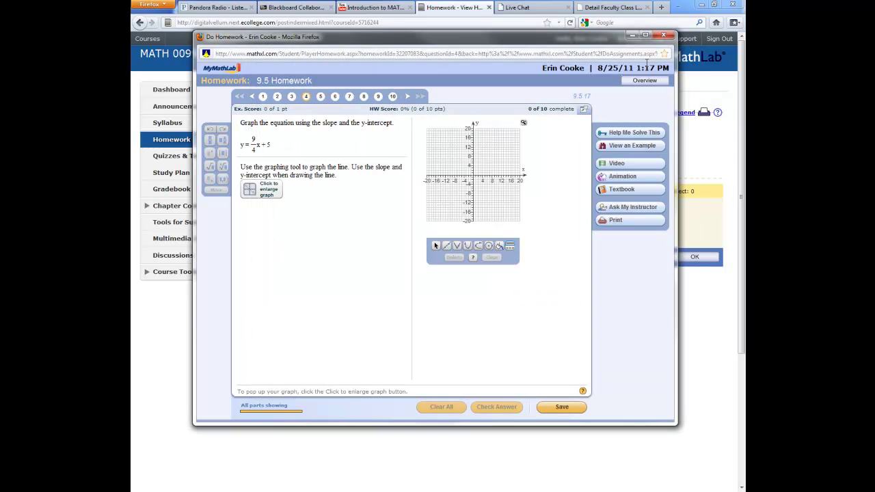
Step: Start the guided solution for question 4, answer 5 for the y-intercept's missing coordinate, and check the answer
{"action": "left_click", "coordinate": [622, 135]}
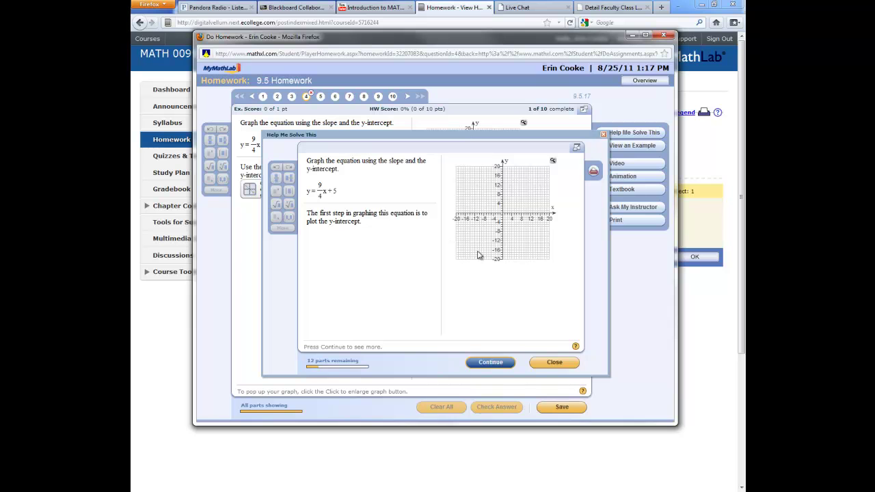
{"action": "left_click", "coordinate": [491, 363]}
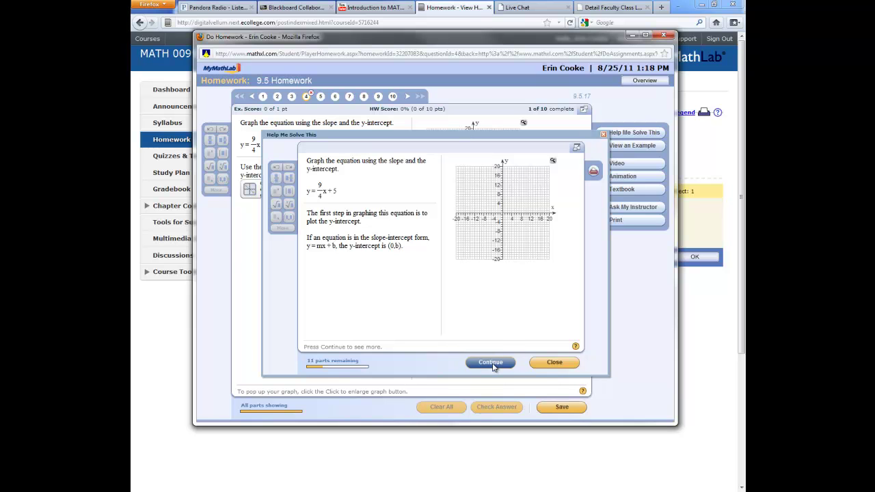
{"action": "left_click", "coordinate": [492, 364]}
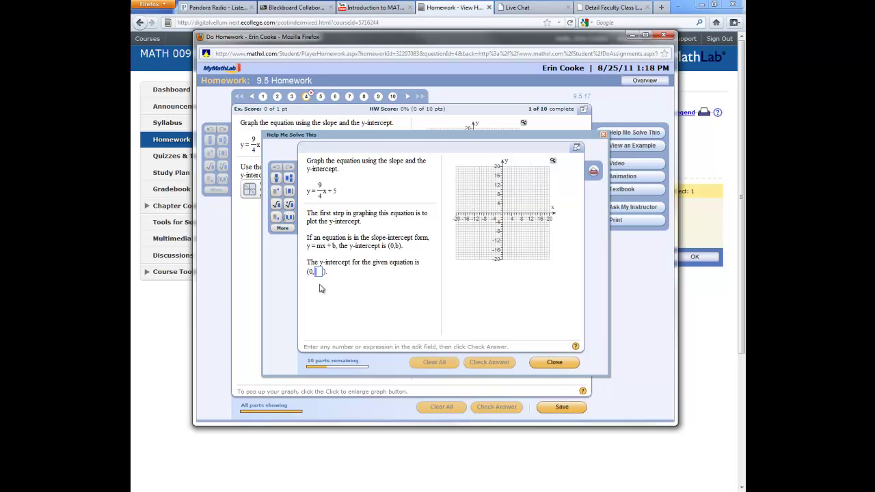
{"action": "type", "text": "5"}
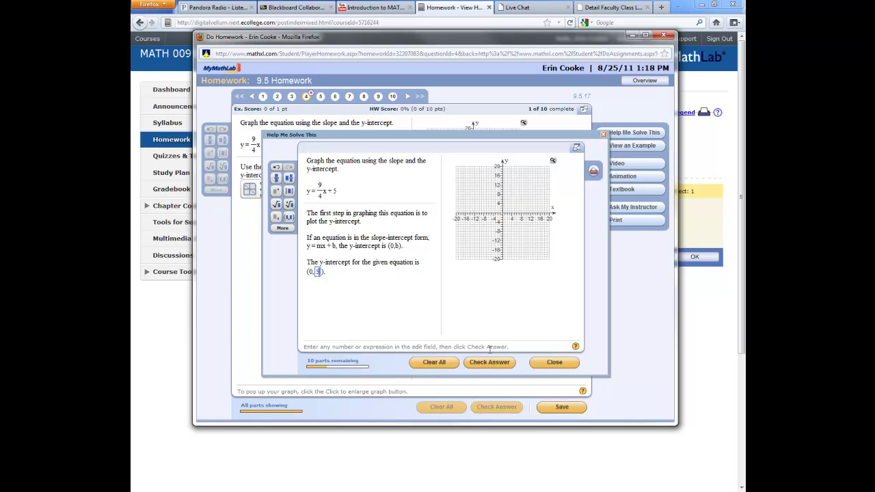
{"action": "left_click", "coordinate": [481, 363]}
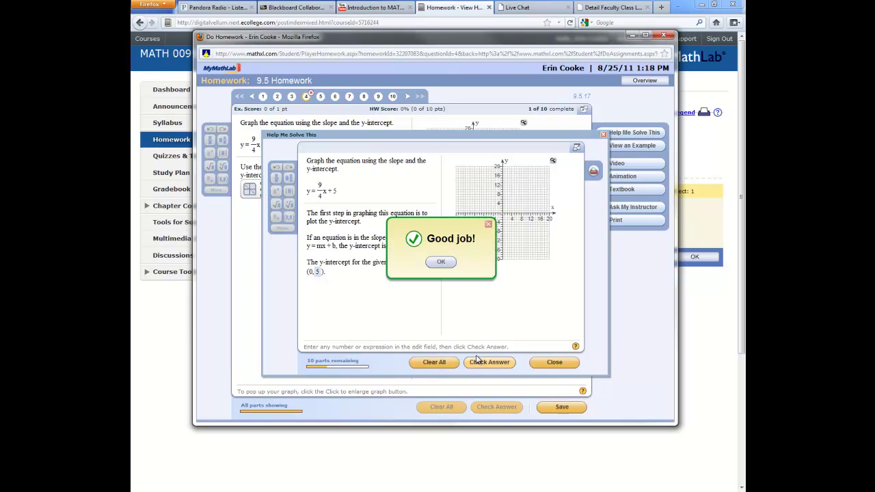
{"action": "left_click", "coordinate": [441, 262]}
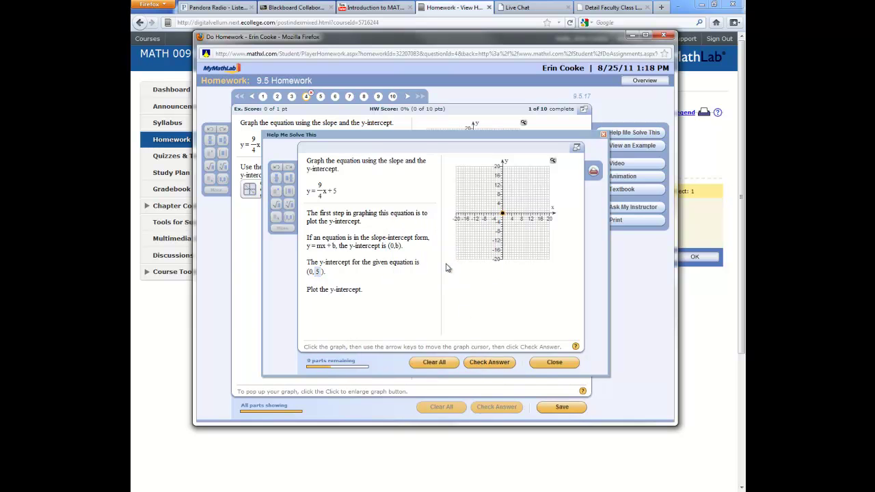
Step: Plot the y-intercept at (0, 5) on the guided solution's graph, check the answer, and close the guided solution after continuing to the slope explanation
{"action": "left_click", "coordinate": [481, 361]}
{"action": "left_click", "coordinate": [437, 274]}
{"action": "left_click", "coordinate": [503, 214]}
{"action": "key", "text": "Up"}
{"action": "key", "text": "Up"}
{"action": "key", "text": "Up"}
{"action": "left_click", "coordinate": [491, 362]}
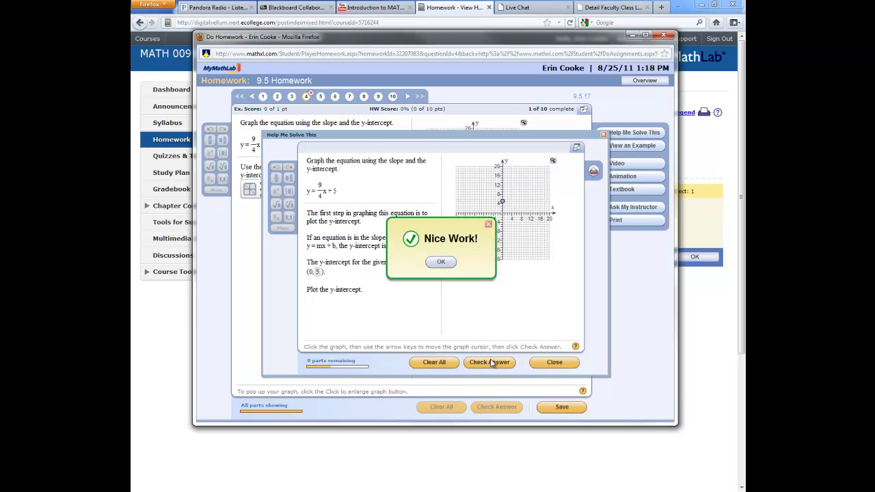
{"action": "left_click", "coordinate": [442, 263]}
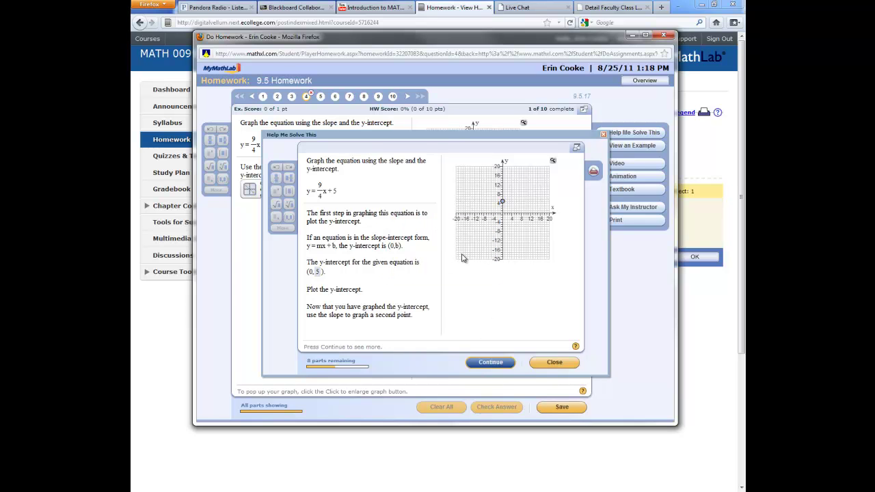
{"action": "left_click", "coordinate": [488, 362]}
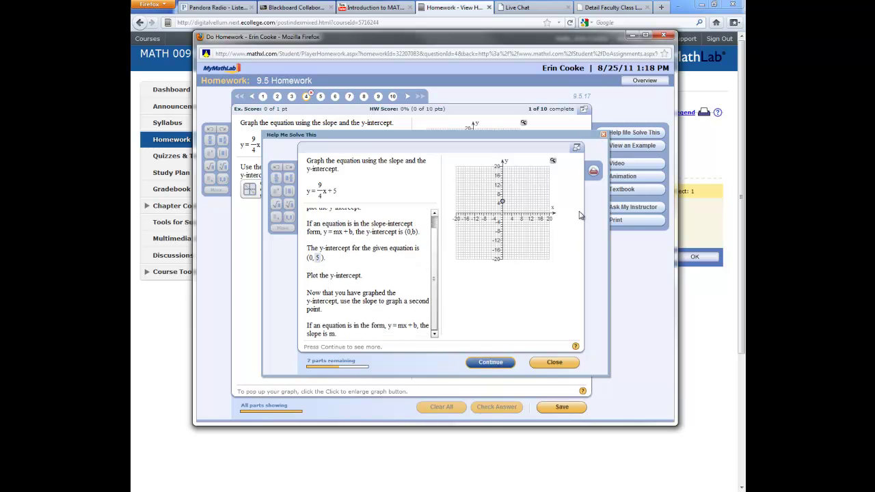
{"action": "left_click", "coordinate": [602, 135]}
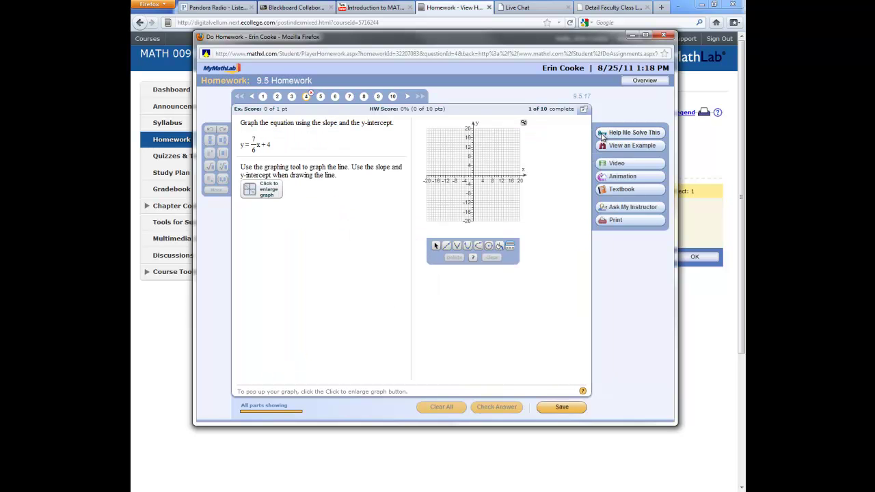
Step: Open the Ask My Instructor form for question 4, clear the recipient's e-mail address, place the cursor in the message area, and close without sending
{"action": "left_click", "coordinate": [623, 208]}
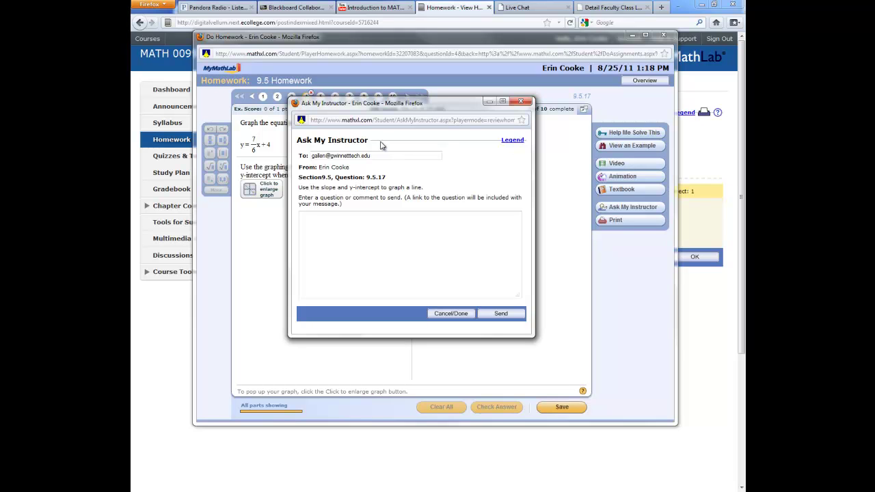
{"action": "left_click_drag", "start_coordinate": [390, 154], "coordinate": [301, 152]}
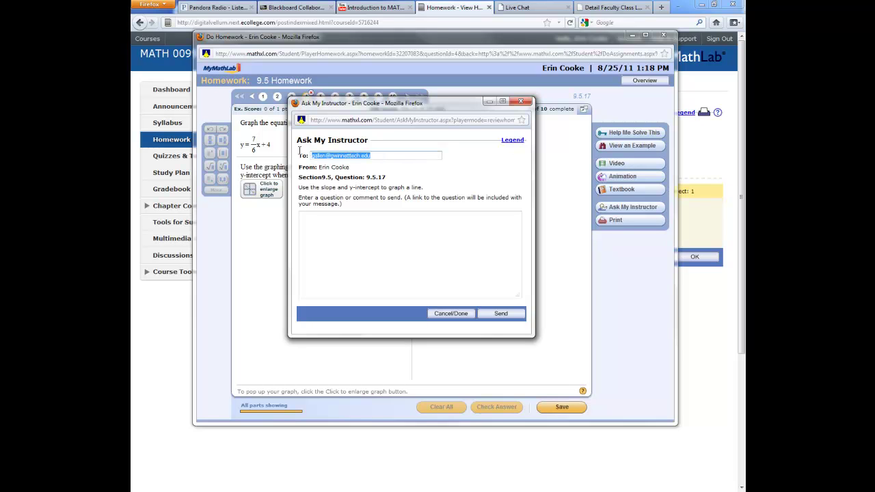
{"action": "key", "text": "Delete"}
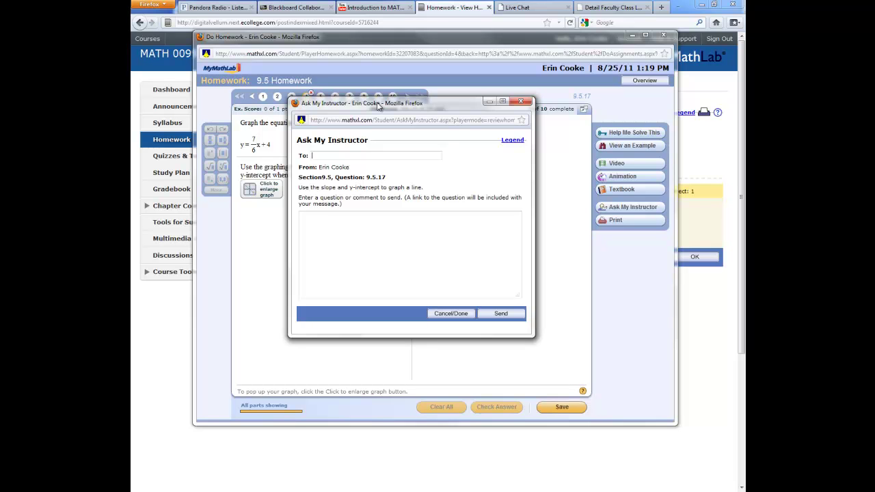
{"action": "left_click", "coordinate": [389, 240]}
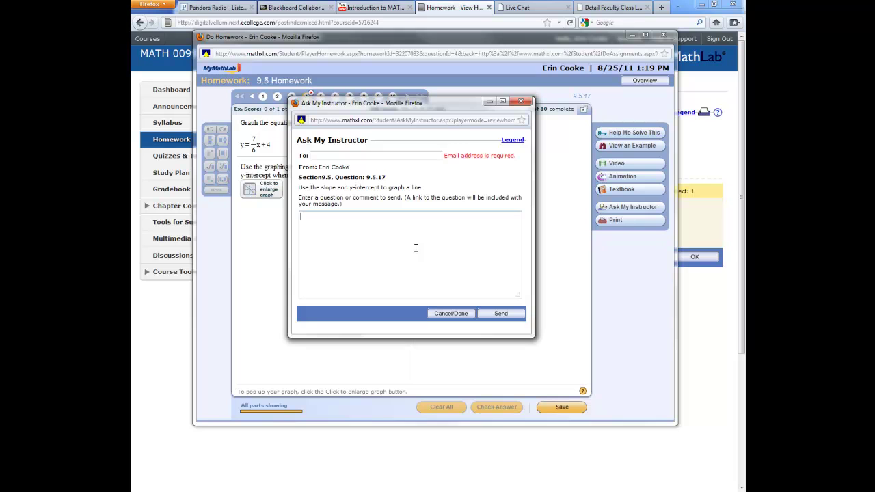
{"action": "left_click", "coordinate": [414, 247]}
{"action": "left_click", "coordinate": [519, 103]}
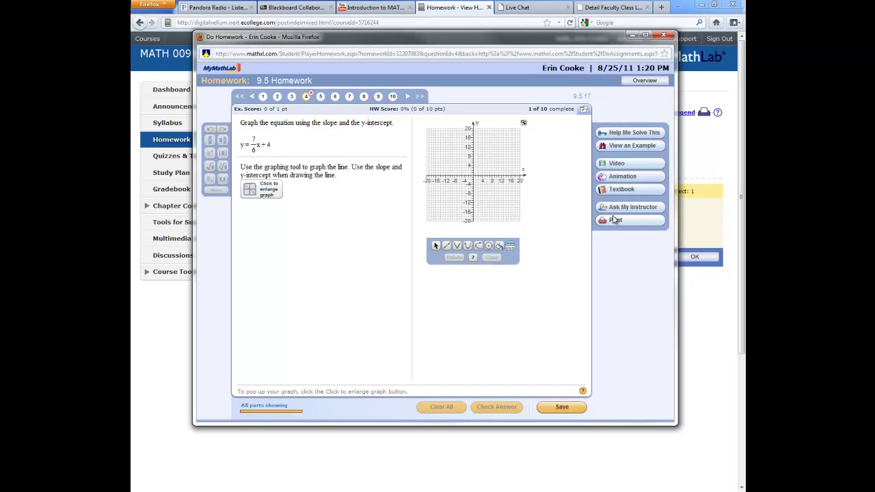
Step: View the print options for the 9.5 Homework question and close them without printing
{"action": "left_click", "coordinate": [615, 223]}
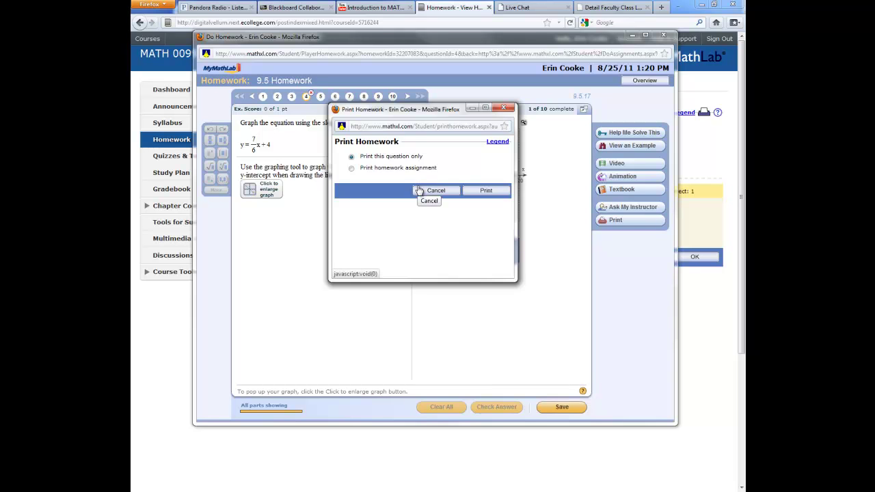
{"action": "left_click", "coordinate": [503, 108]}
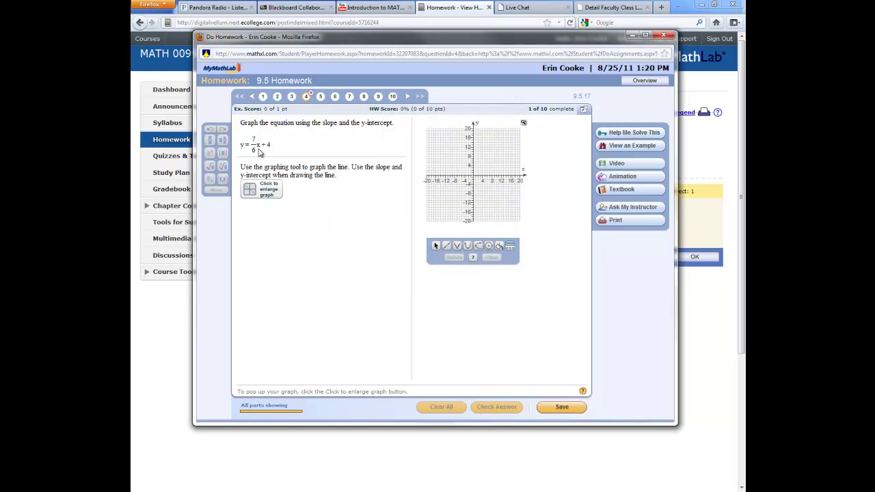
Step: Reopen the guided solution for question 4 and close it at its first part to regenerate the question's equation
{"action": "left_click", "coordinate": [616, 135]}
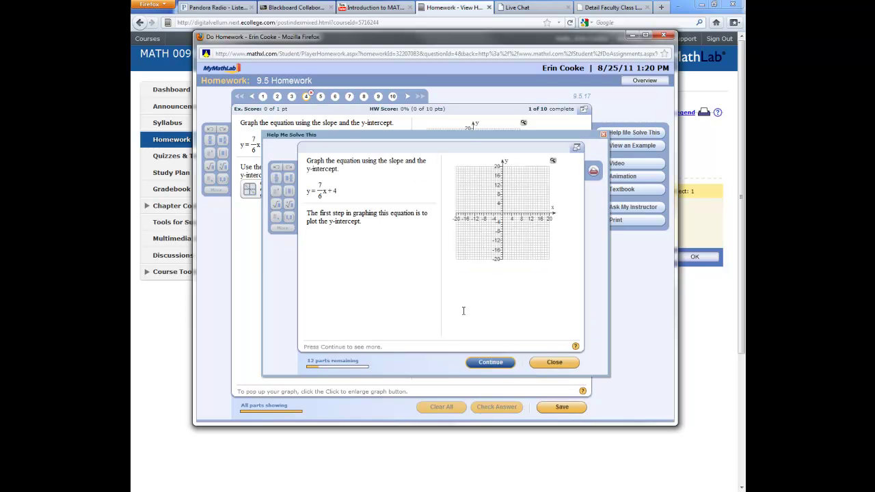
{"action": "left_click", "coordinate": [557, 363]}
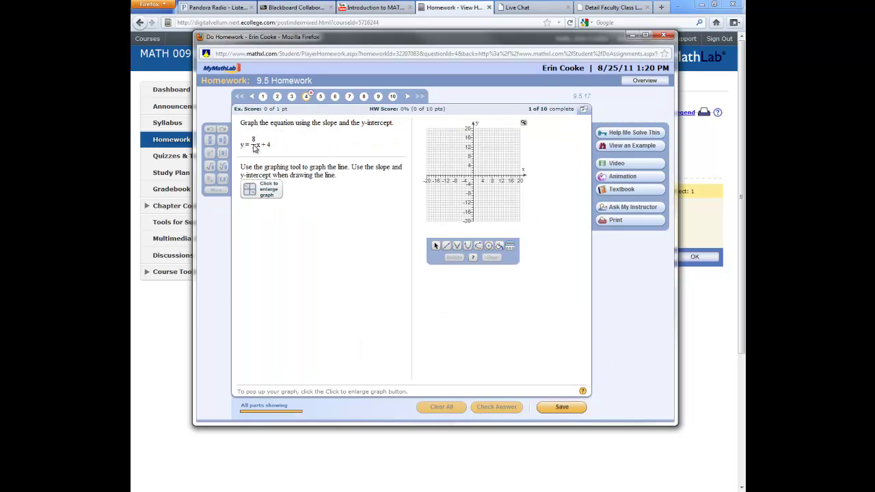